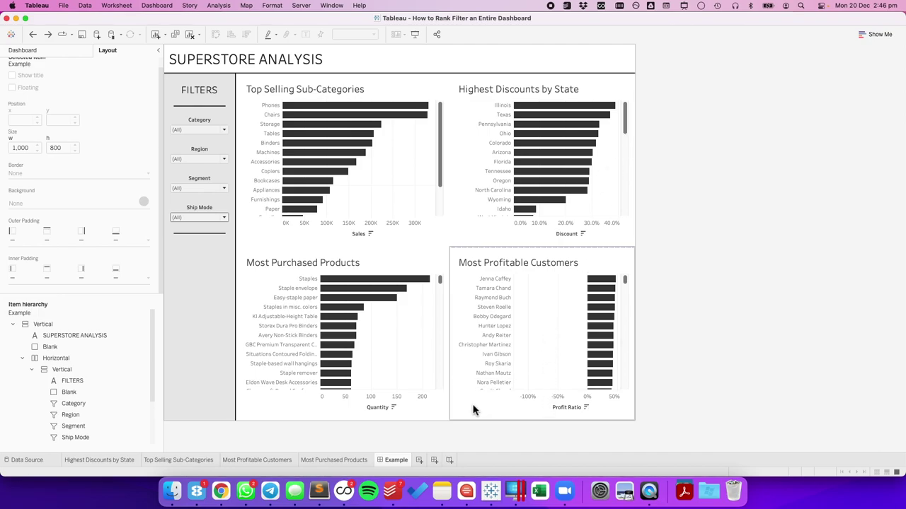
On Highest Discounts by State, create an integer parameter named Top N with current value 10.
left_click(101, 462)
right_click(82, 419)
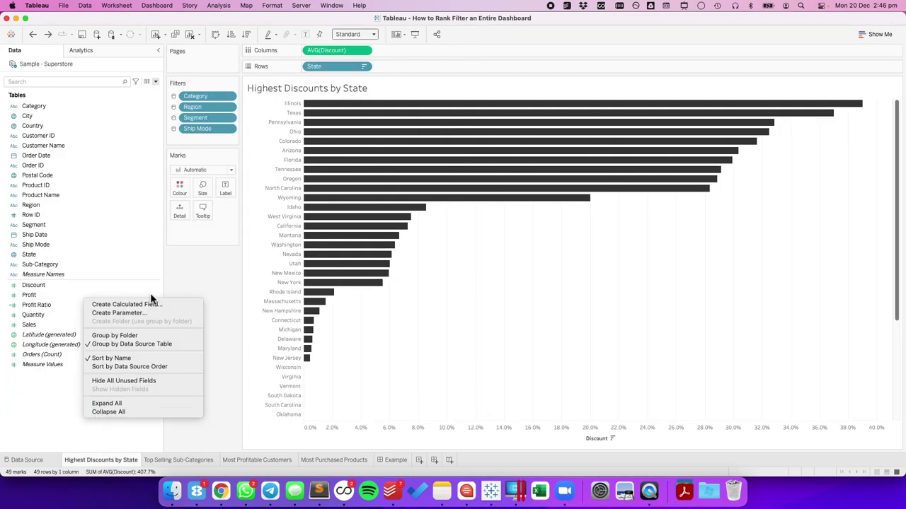
left_click(142, 315)
type("Top N")
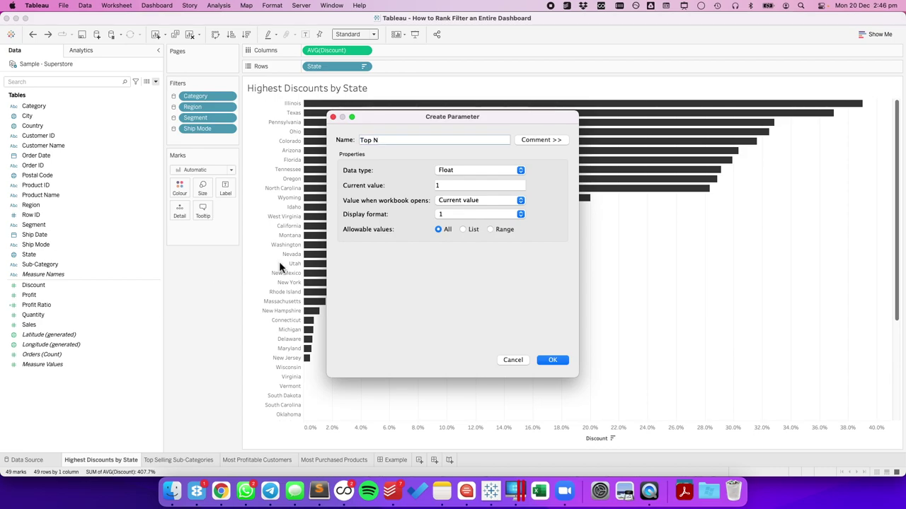
left_click(456, 170)
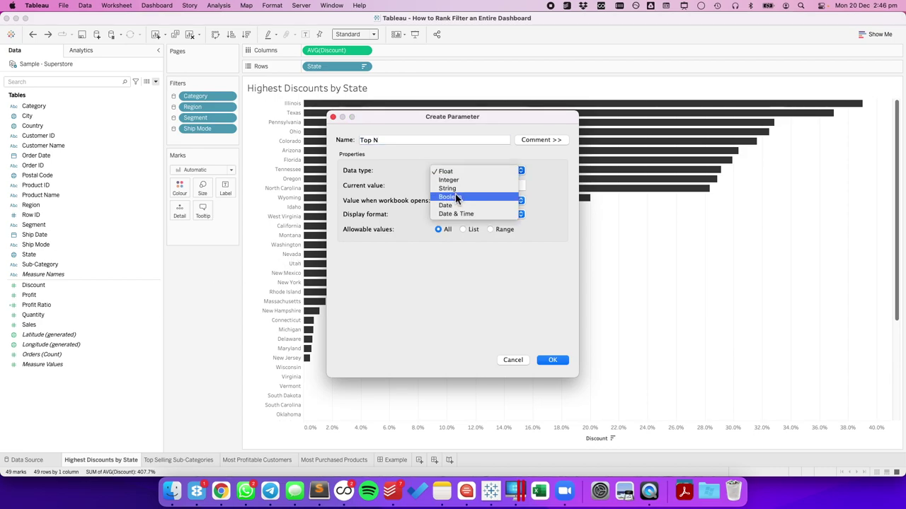
left_click(453, 180)
left_click(455, 185)
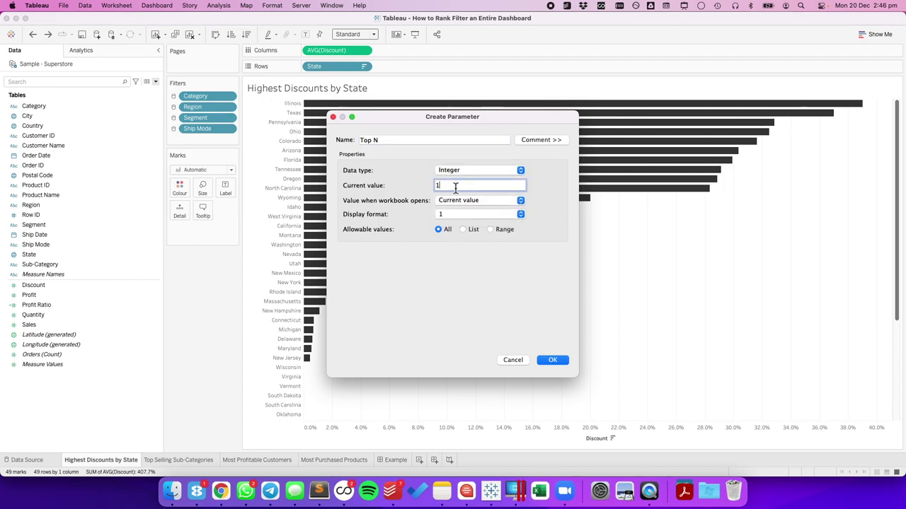
type("0")
left_click(561, 362)
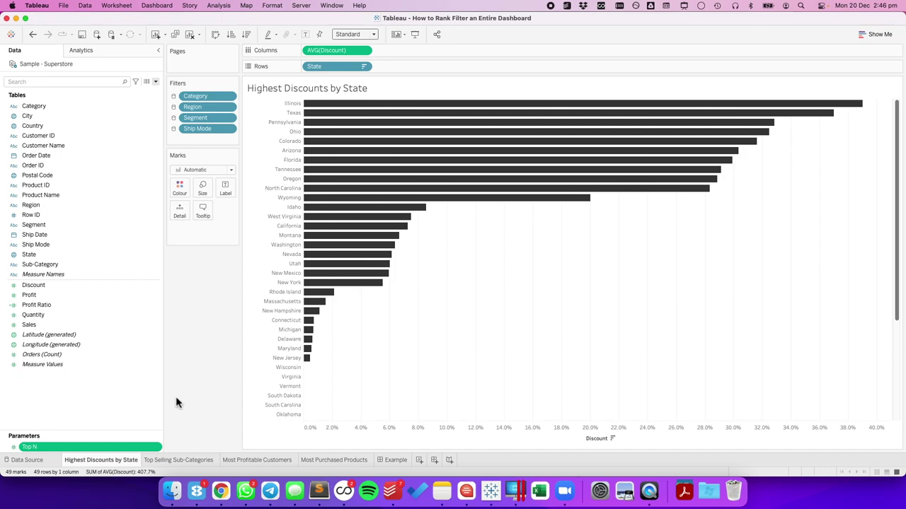
Show the Top N parameter control beside the chart.
right_click(101, 447)
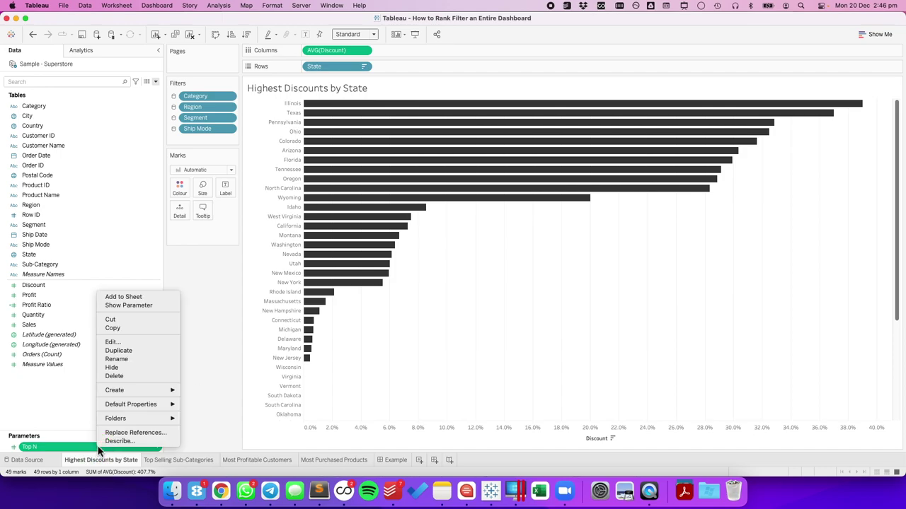
left_click(115, 305)
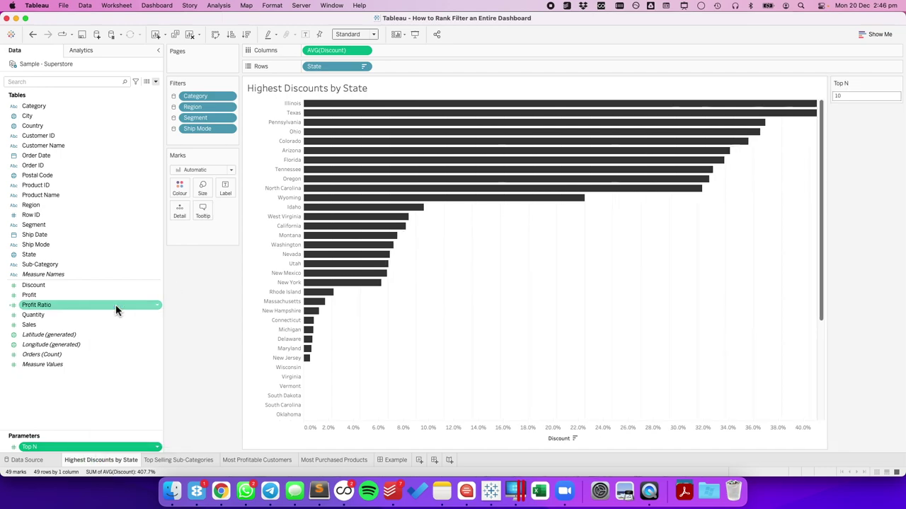
right_click(90, 398)
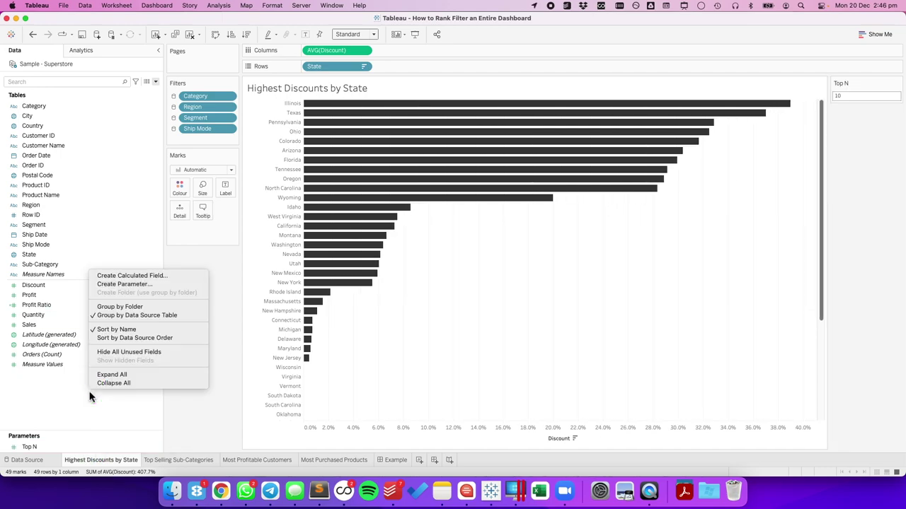
Create the Top N Discount calculated field as RANK(AVG([Discount])) <= [Top N].
left_click(125, 277)
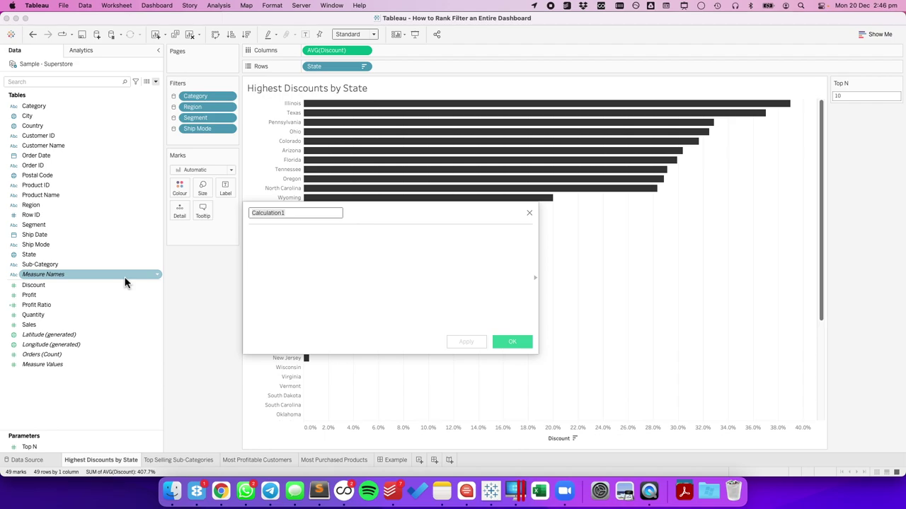
type("topN")
key("BackSpace")
key("BackSpace")
key("BackSpace")
type("Top N Discount")
key("Tab")
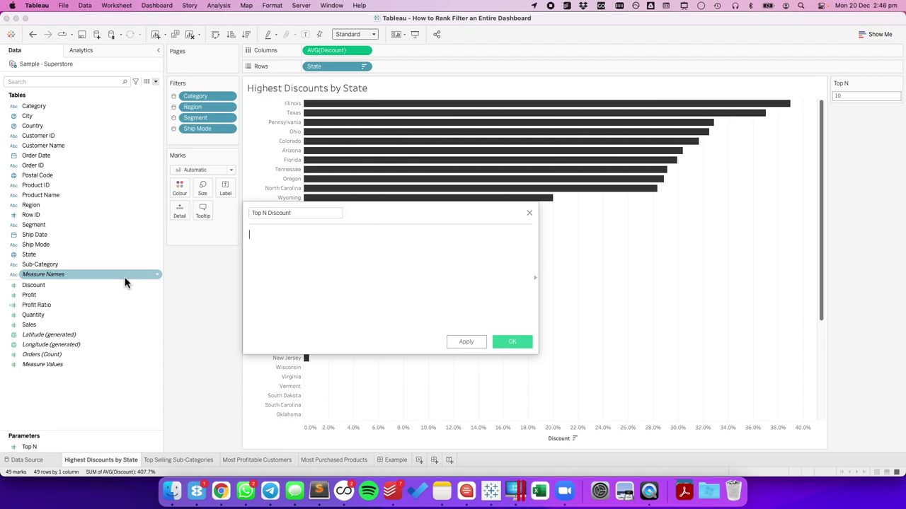
type("rank")
key("Return")
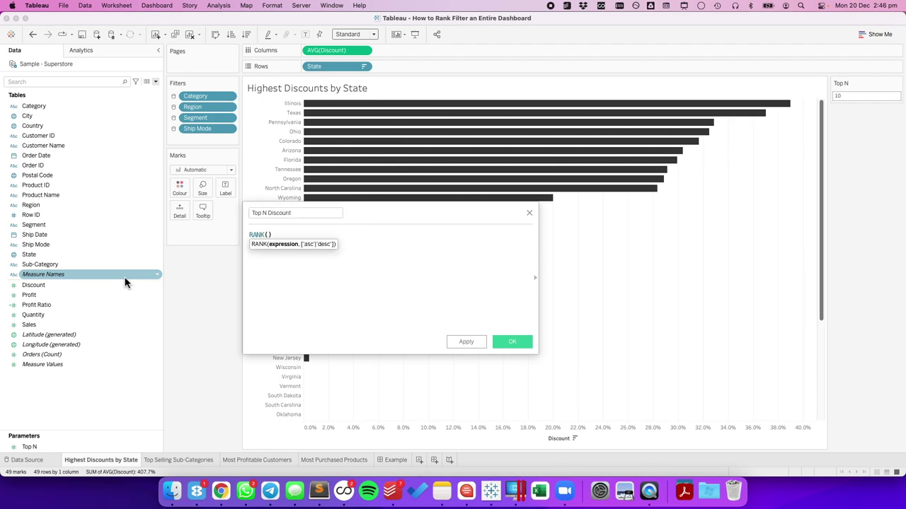
left_click_drag(318, 51, 269, 276)
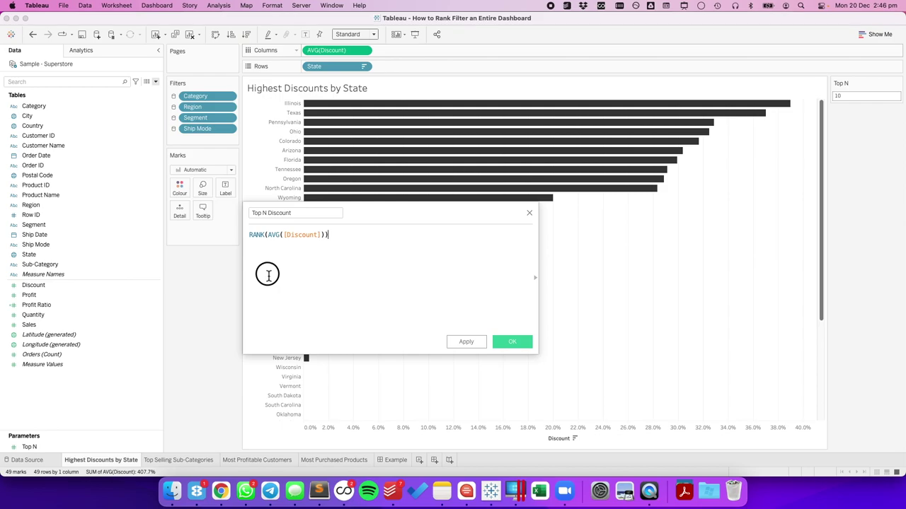
type("<= [top")
key("Return")
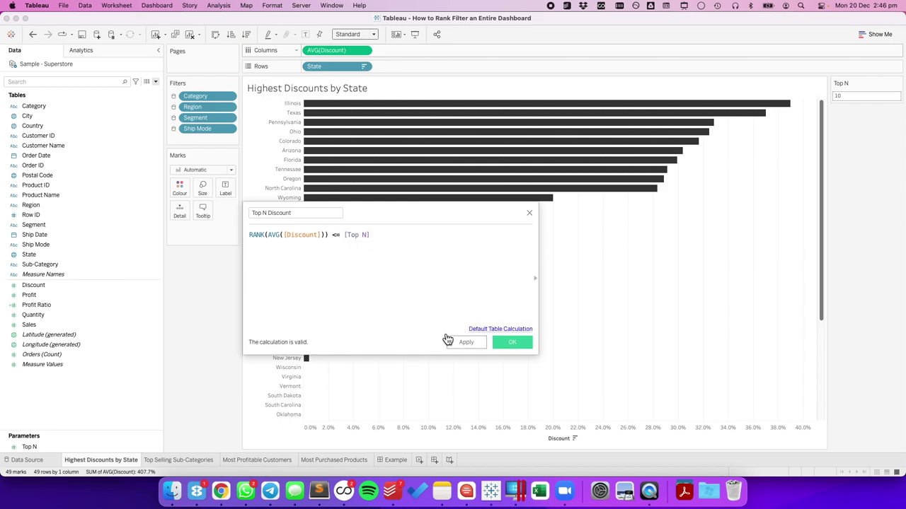
left_click(499, 344)
Filter the chart to Top N Discount True, leaving the top ten states.
left_click_drag(80, 335, 212, 145)
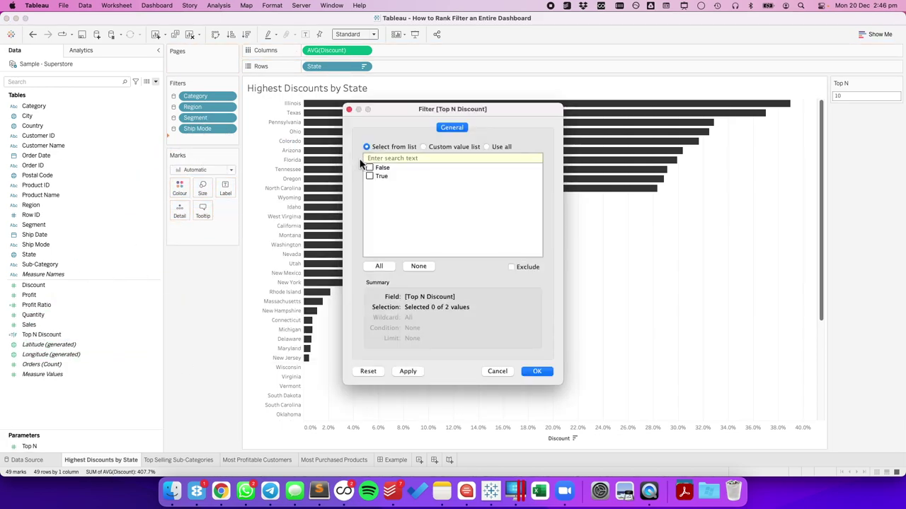
left_click(371, 175)
left_click(538, 371)
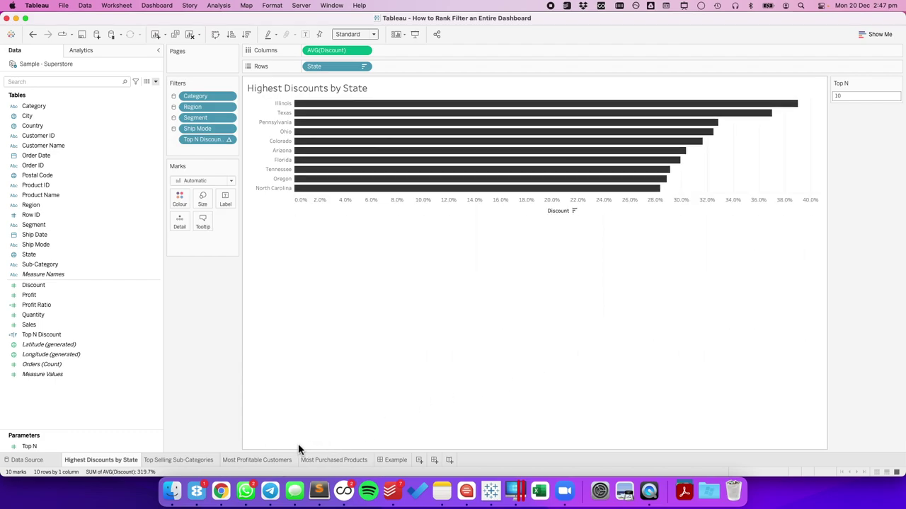
left_click(212, 463)
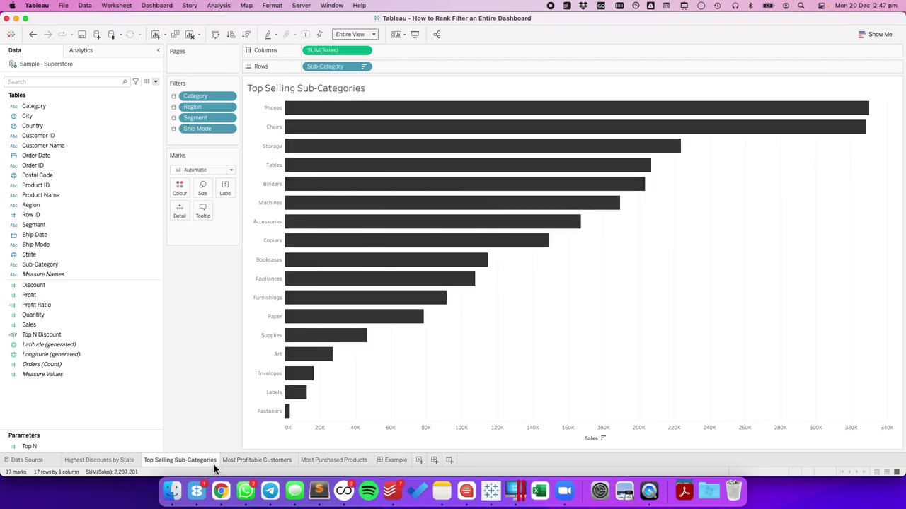
Create the Top N Sales calculated field as RANK(SUM([Sales])) <= [Top N].
mouse_move(214, 469)
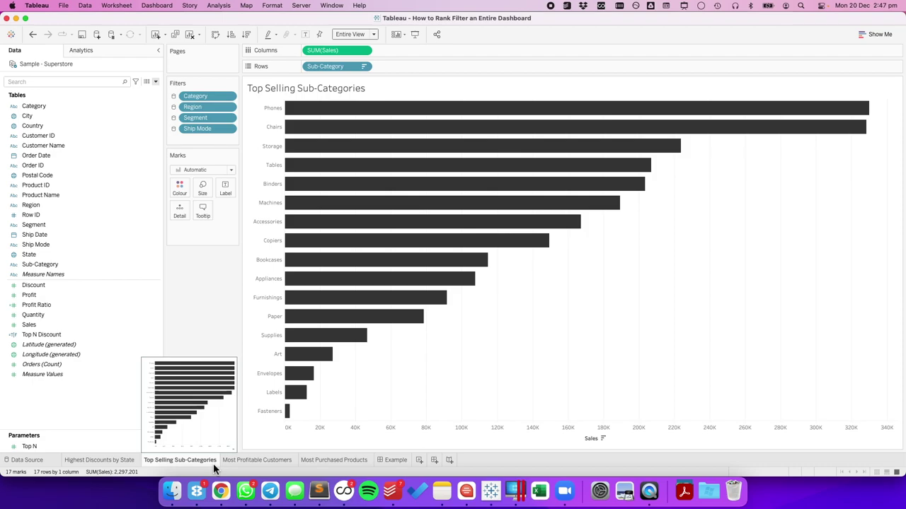
right_click(77, 278)
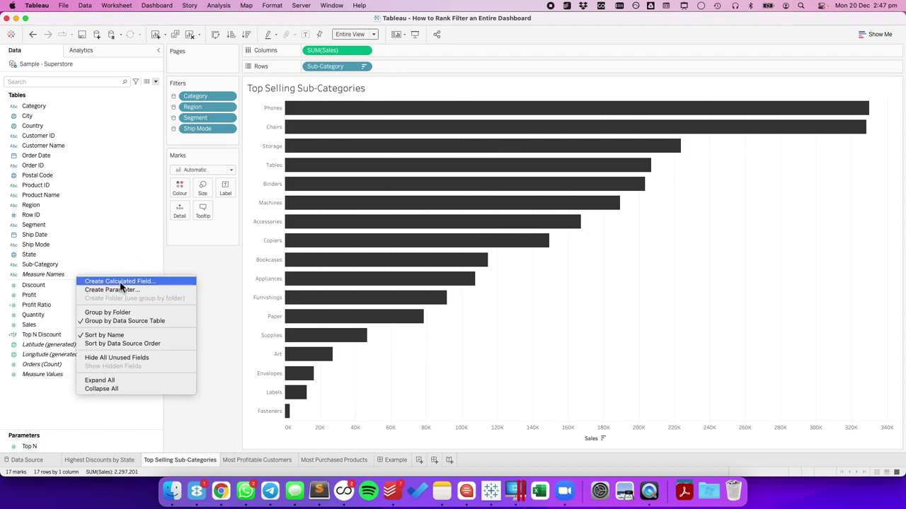
left_click(120, 281)
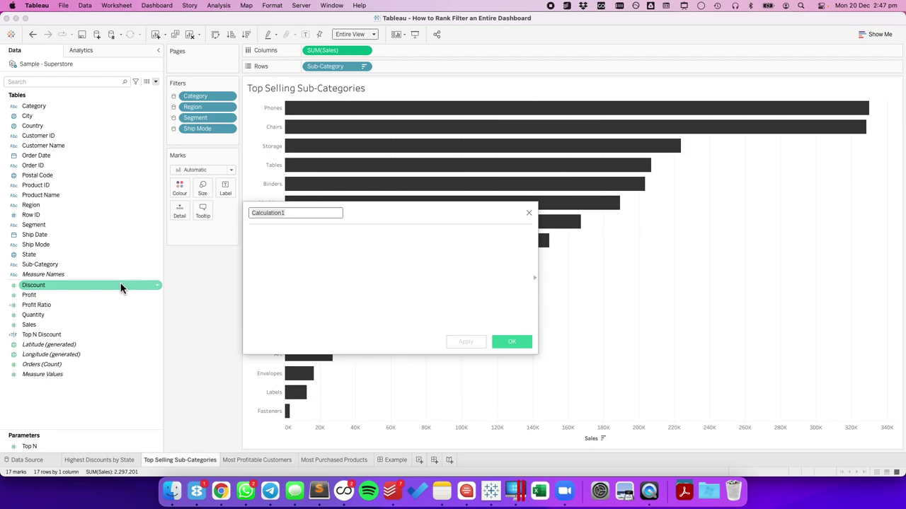
type("Top N Sales")
key("Tab")
type("rank")
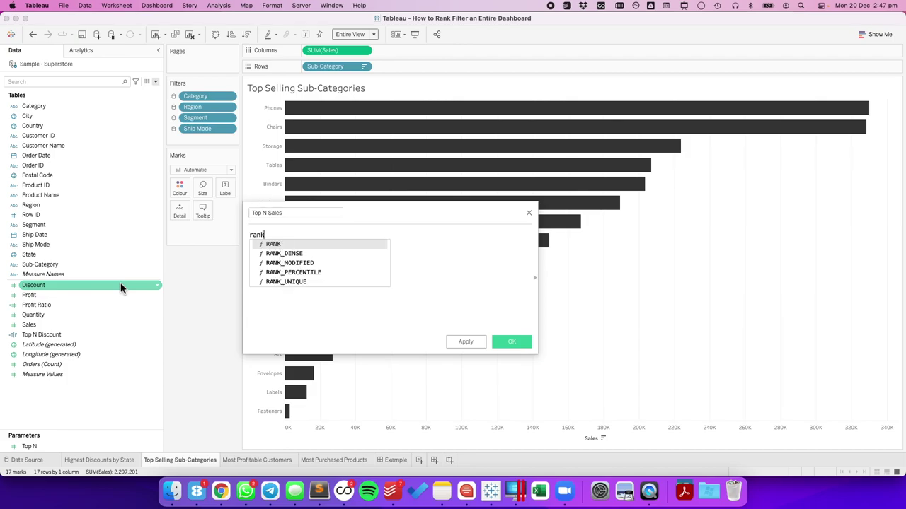
key("Return")
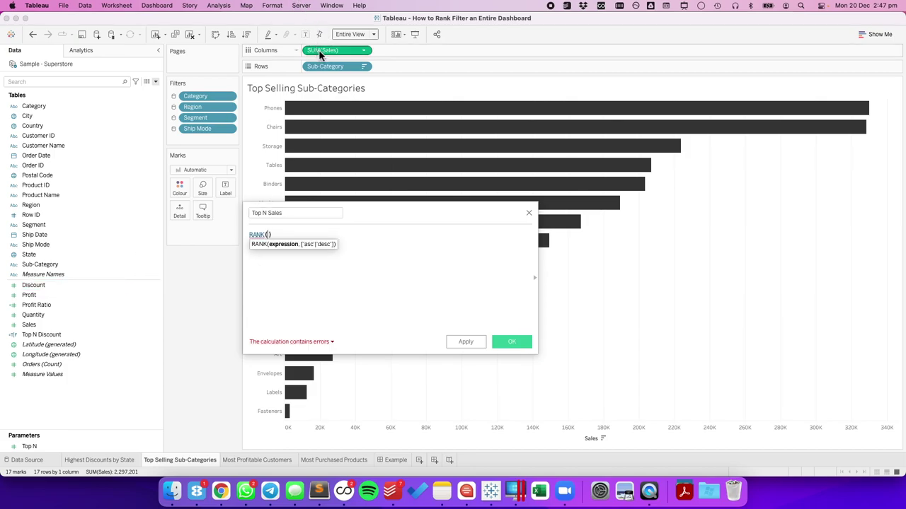
left_click_drag(320, 50, 272, 241)
left_click(353, 238)
type("<= [Top N")
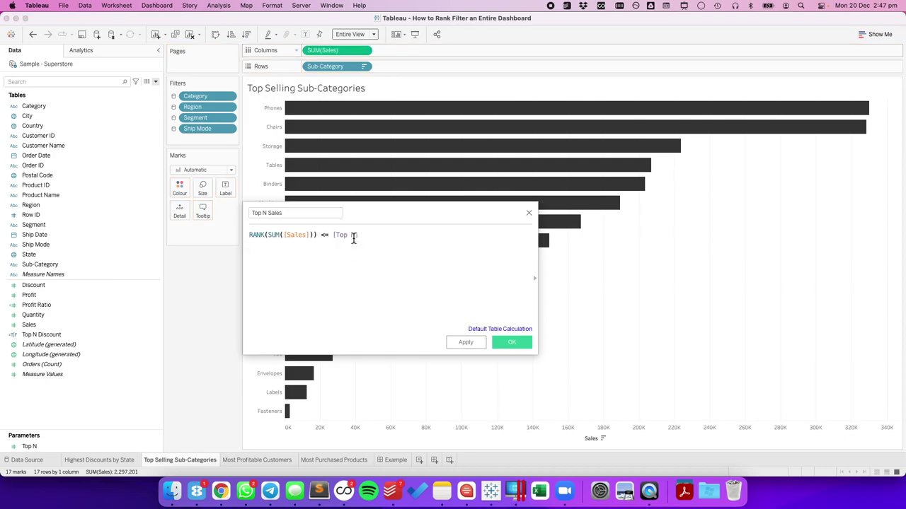
type("]")
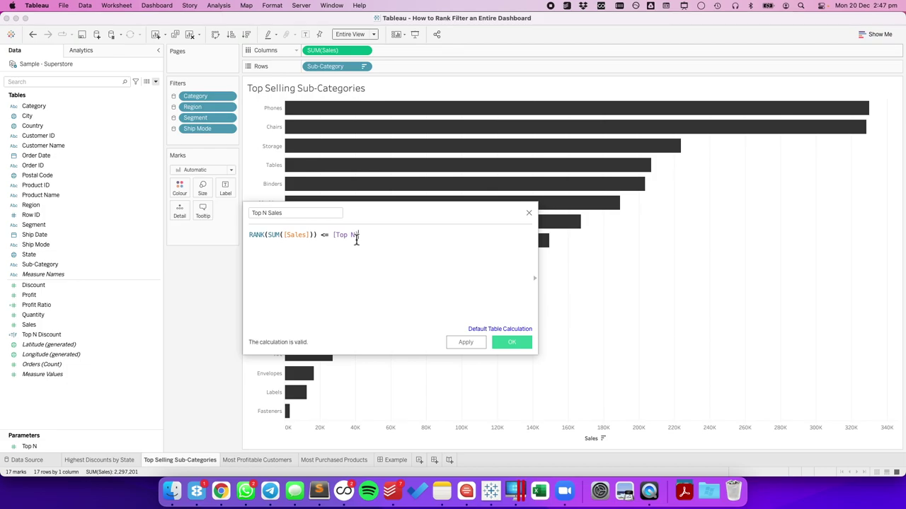
left_click(511, 343)
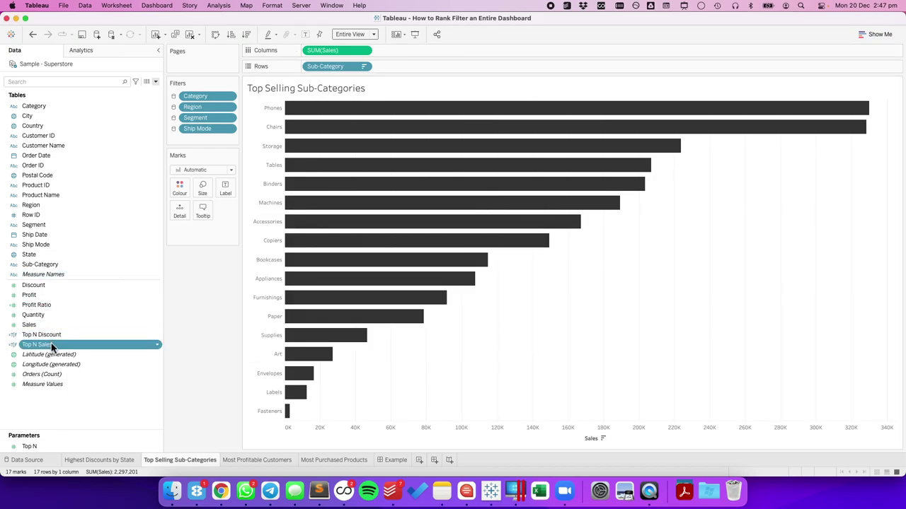
Filter Top Selling Sub-Categories to Top N Sales True, keeping the top 10.
left_click_drag(42, 344, 198, 141)
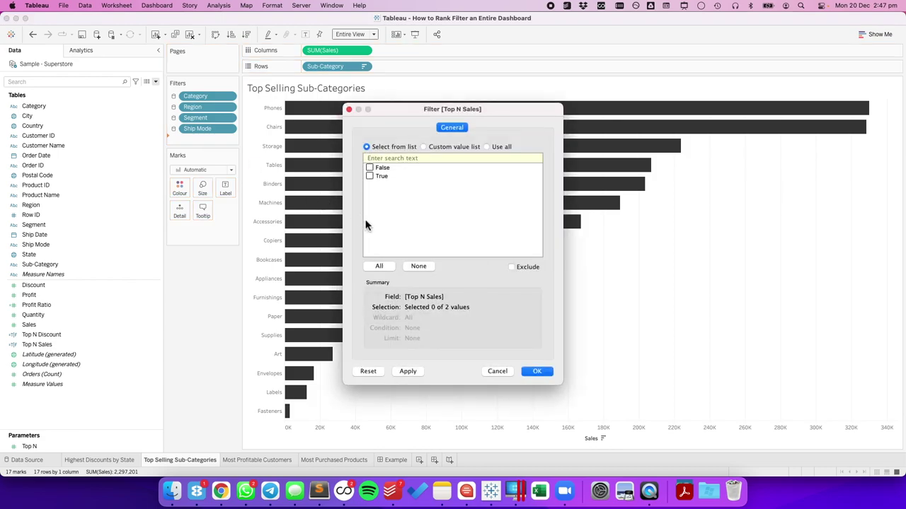
left_click(537, 370)
left_click(246, 461)
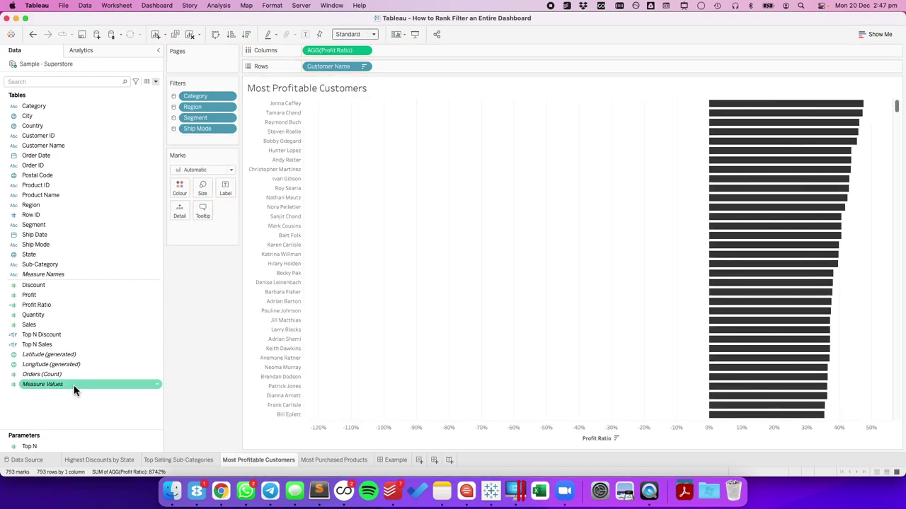
Write the Top N Profit Ratio calculation as RANK([Profit Ratio]) <= [Top N].
right_click(67, 407)
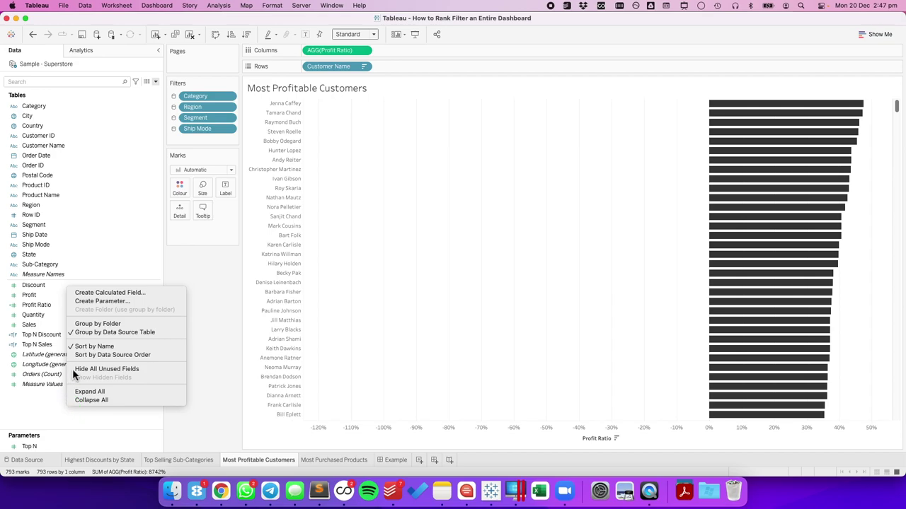
left_click(110, 292)
type("T")
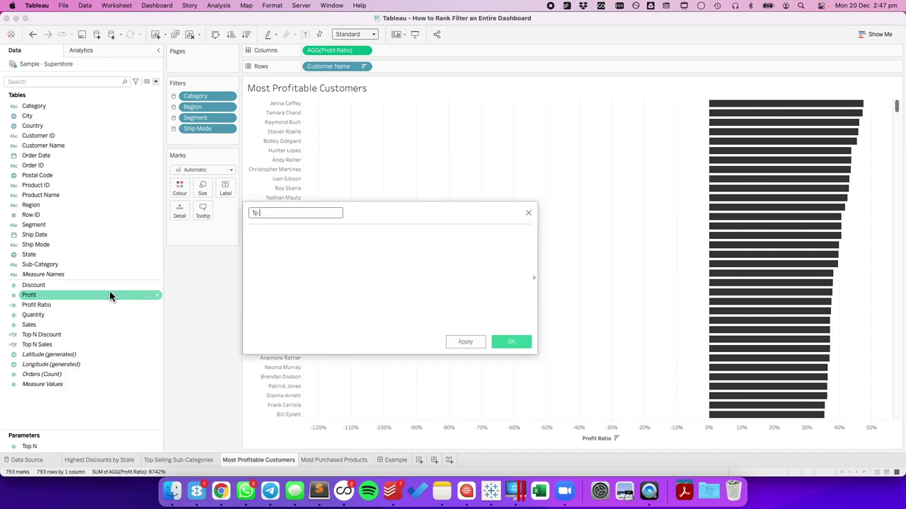
type("op")
type("N Profit Ratio")
key("Tab")
type("rnka")
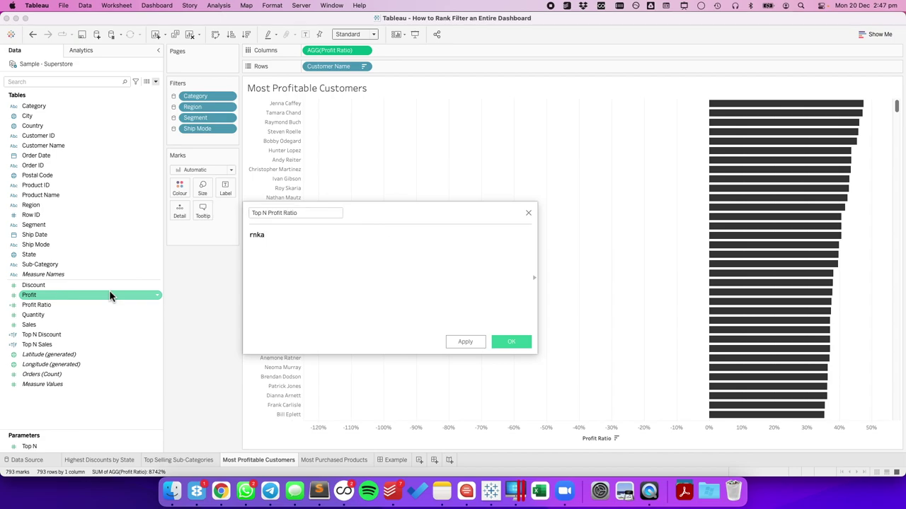
key("BackSpace")
key("BackSpace")
key("BackSpace")
type("ank")
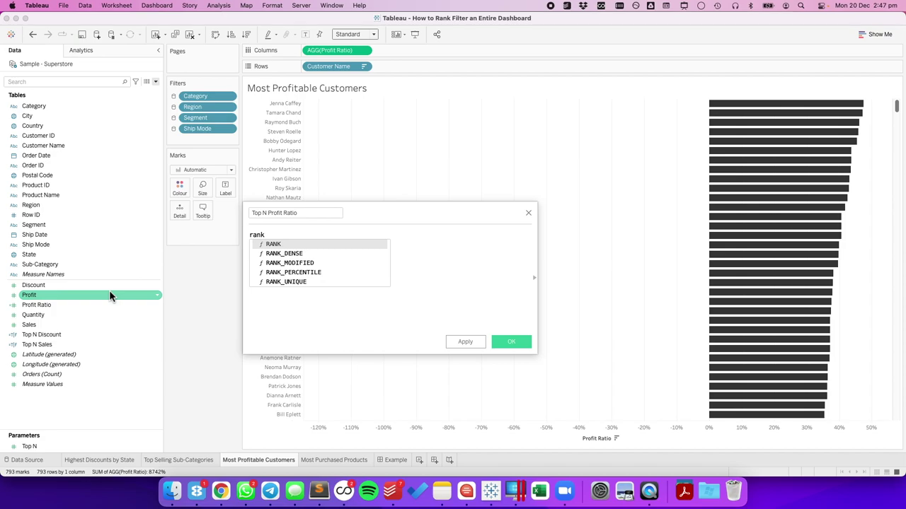
key("Return")
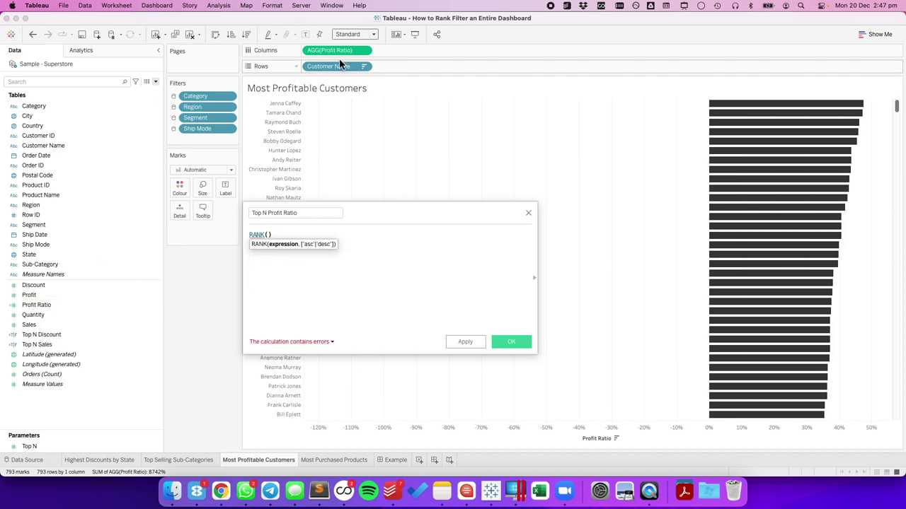
left_click_drag(338, 51, 259, 252)
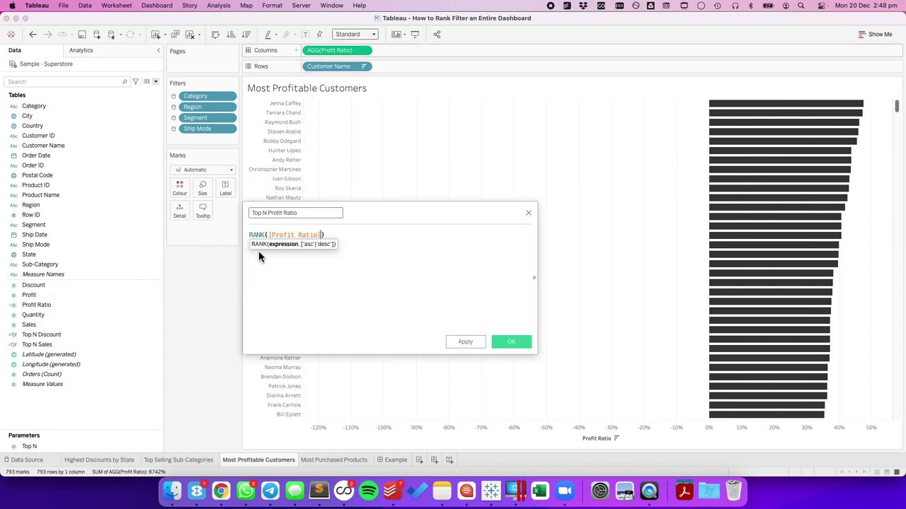
key("Right")
type("<= top")
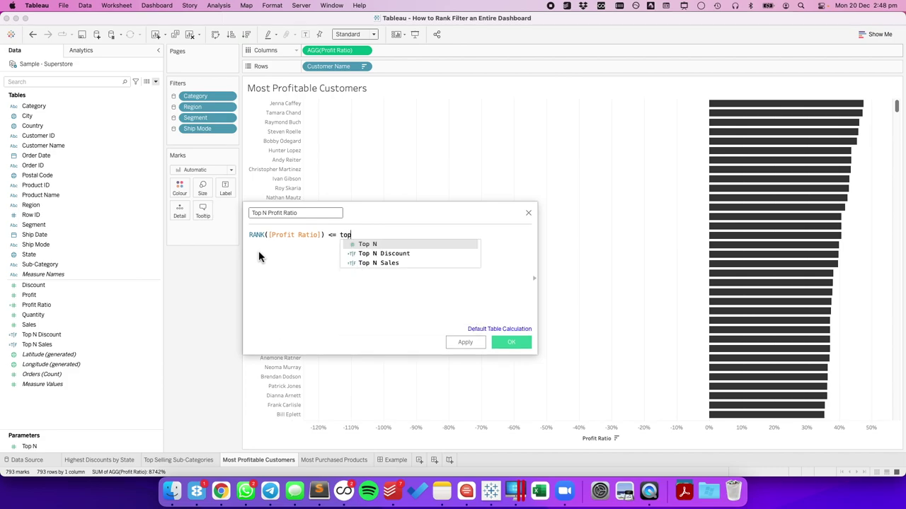
key("Return")
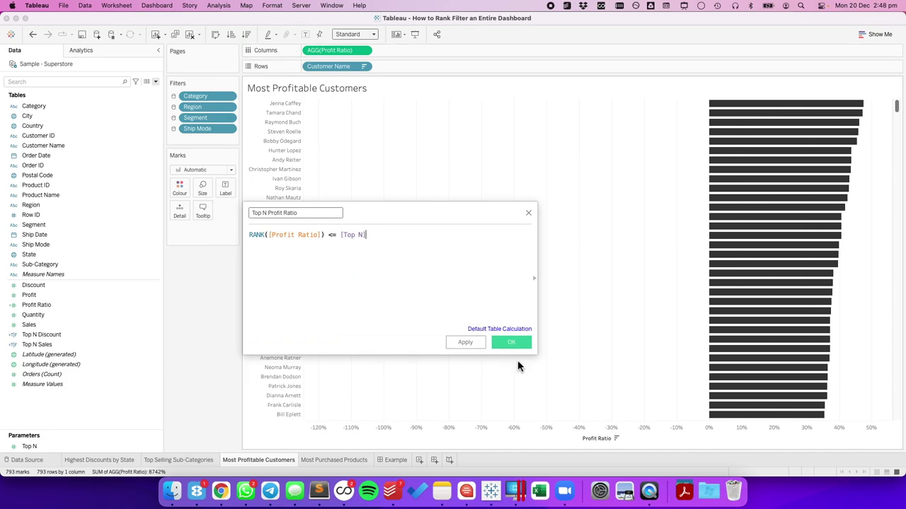
Save Top N Profit Ratio and add it as a True-only filter on Most Profitable Customers.
left_click(506, 342)
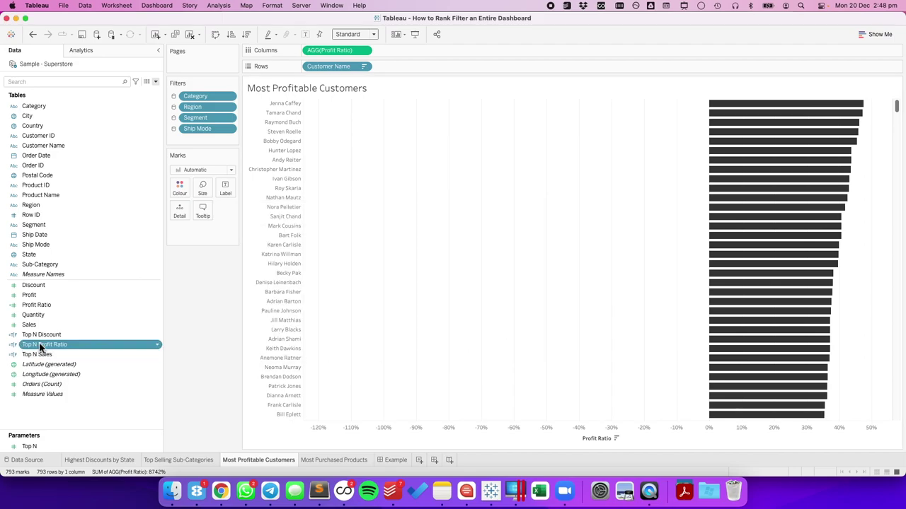
left_click_drag(43, 344, 201, 140)
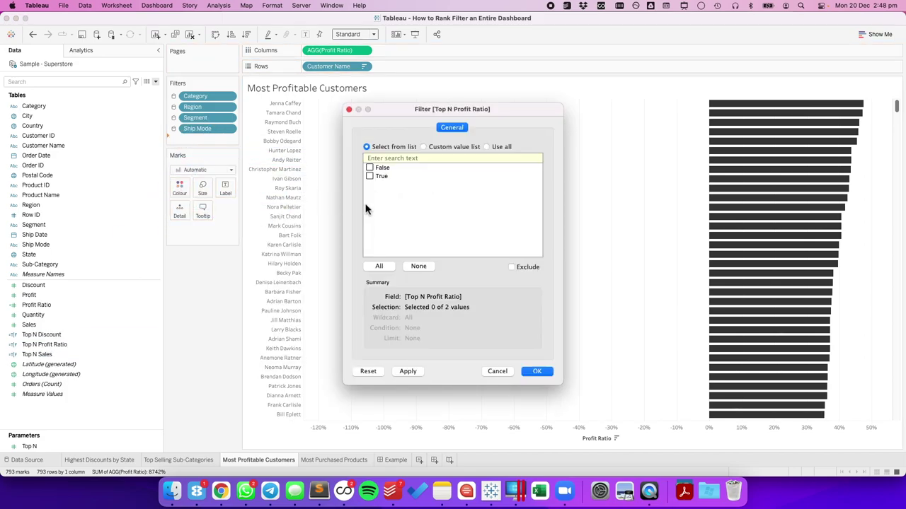
left_click(534, 372)
On Most Purchased Products, write Top N Quantity as RANK(SUM([Quantity])) <= [Top N].
left_click(330, 460)
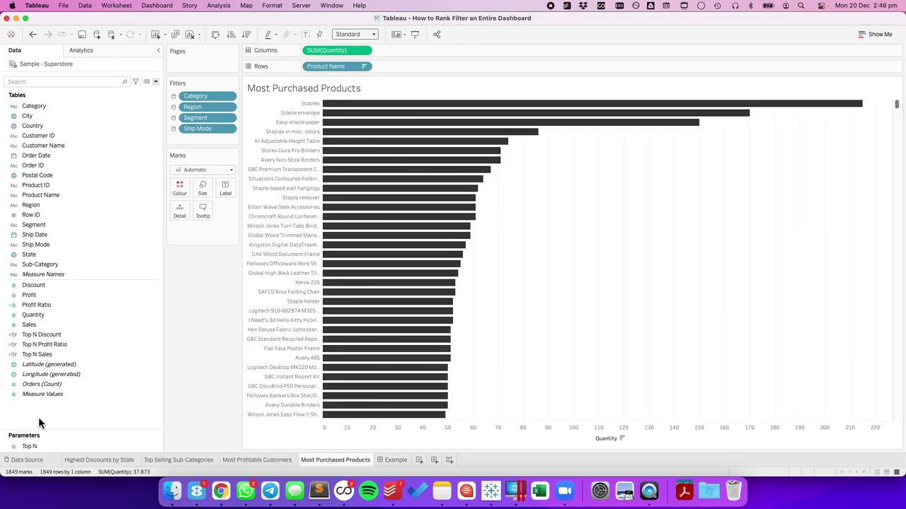
right_click(39, 416)
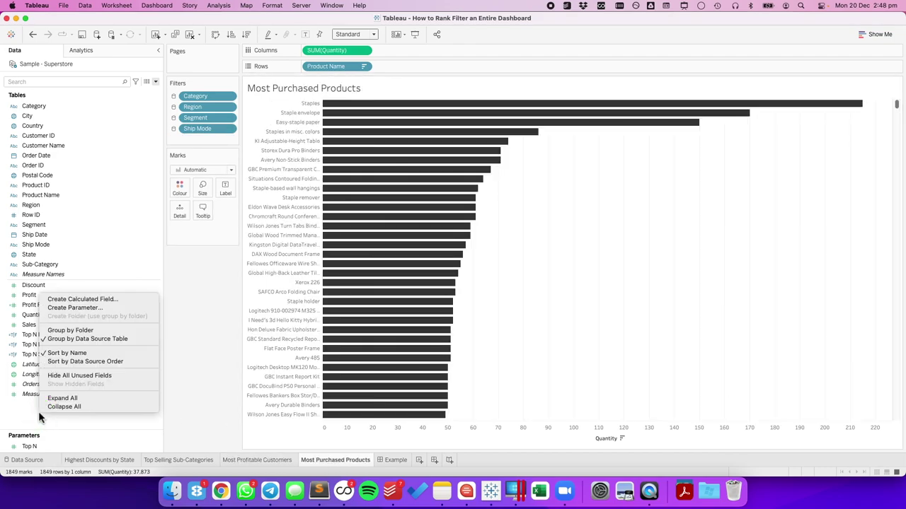
left_click(81, 300)
type("Top ")
type("B")
key("BackSpace")
type("N Quan")
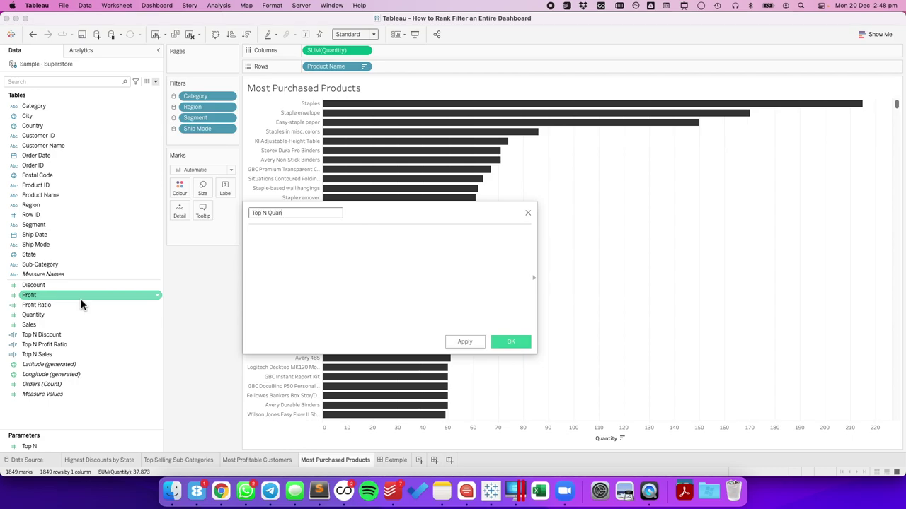
type("itytity")
key("Tab")
type("rank")
key("Return")
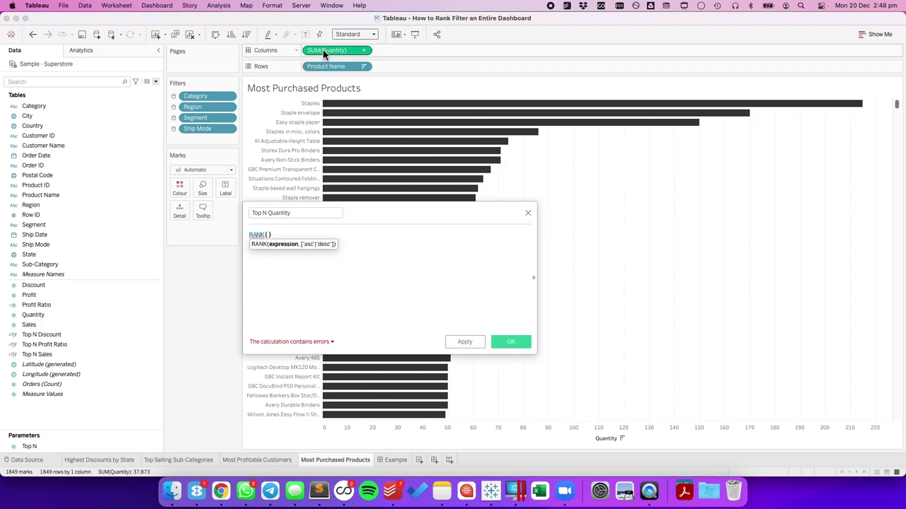
left_click_drag(327, 50, 267, 241)
type(")")
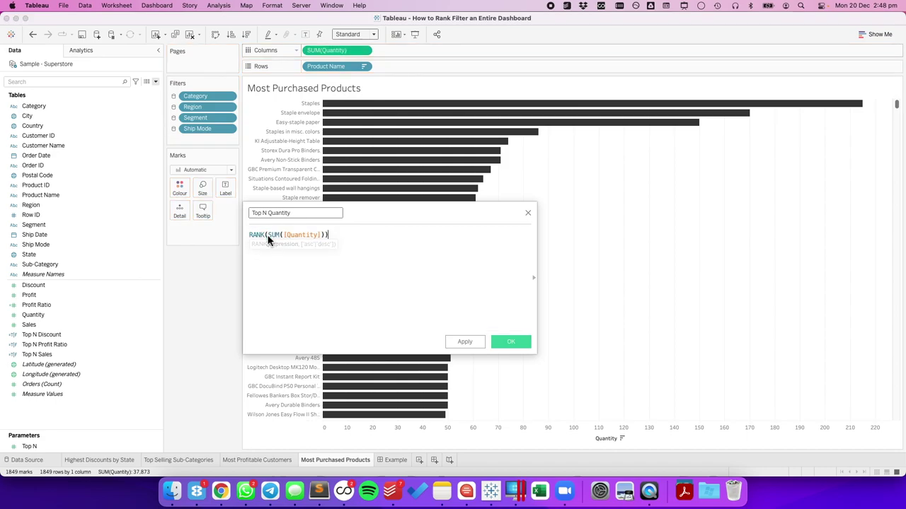
type(" <= [Top")
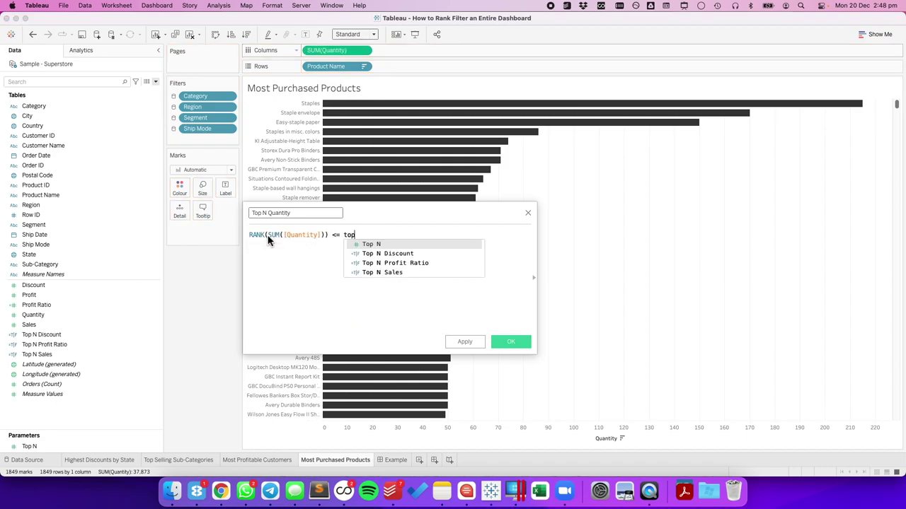
key("Return")
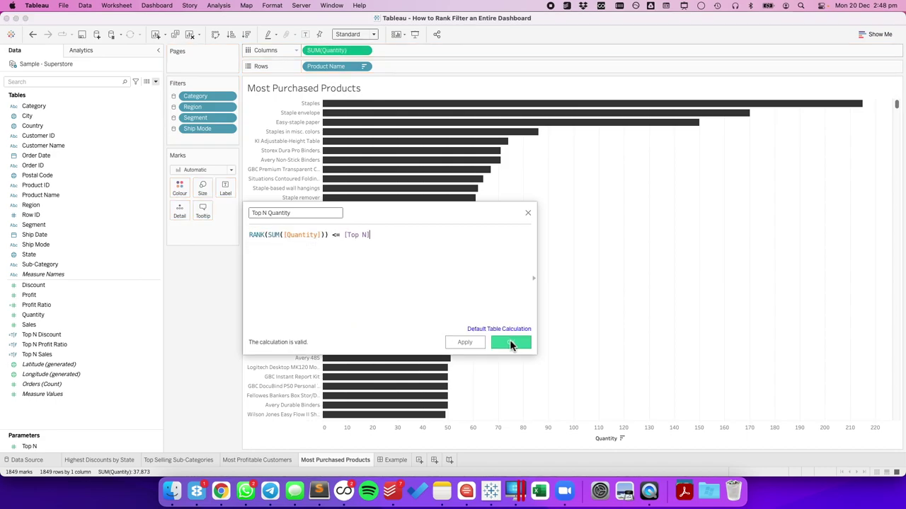
Save Top N Quantity and filter the chart to True, keeping the top 10 products.
left_click(510, 340)
left_click_drag(58, 353, 205, 140)
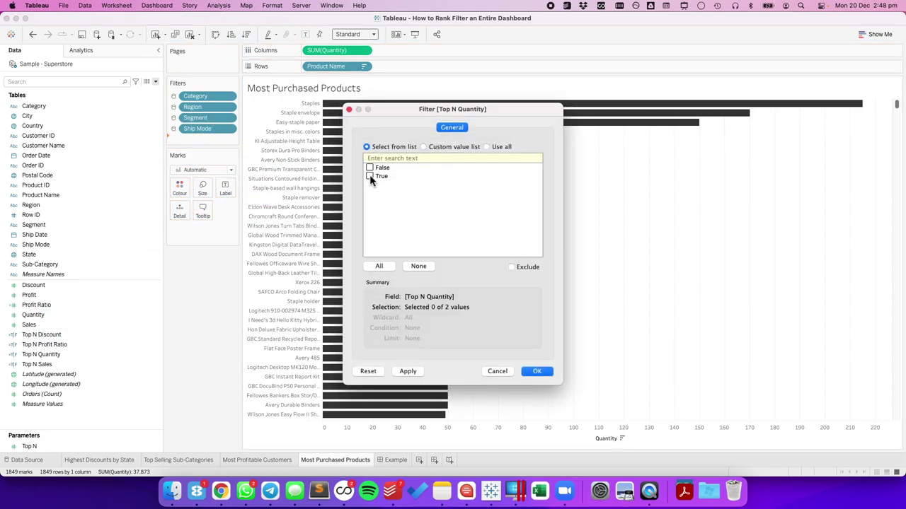
left_click(537, 372)
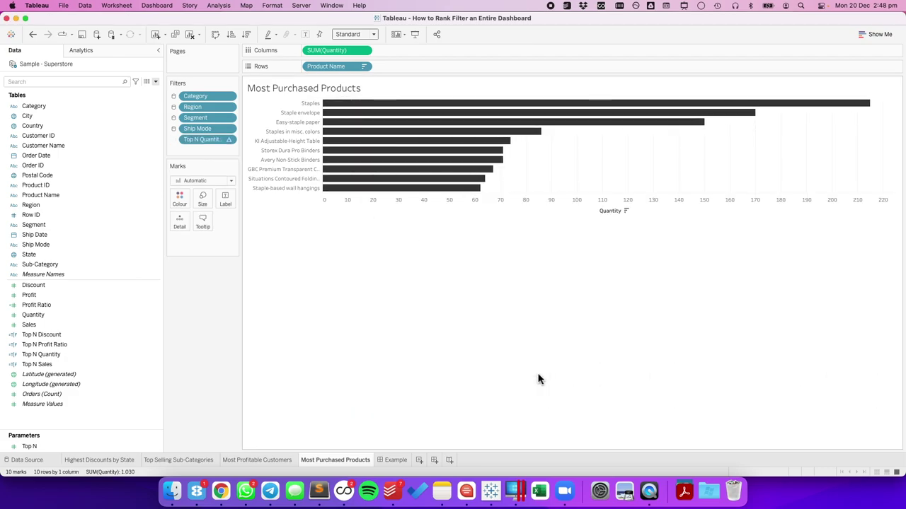
On Highest Discounts by State, try Top N of 5, then set it to 15.
left_click(106, 461)
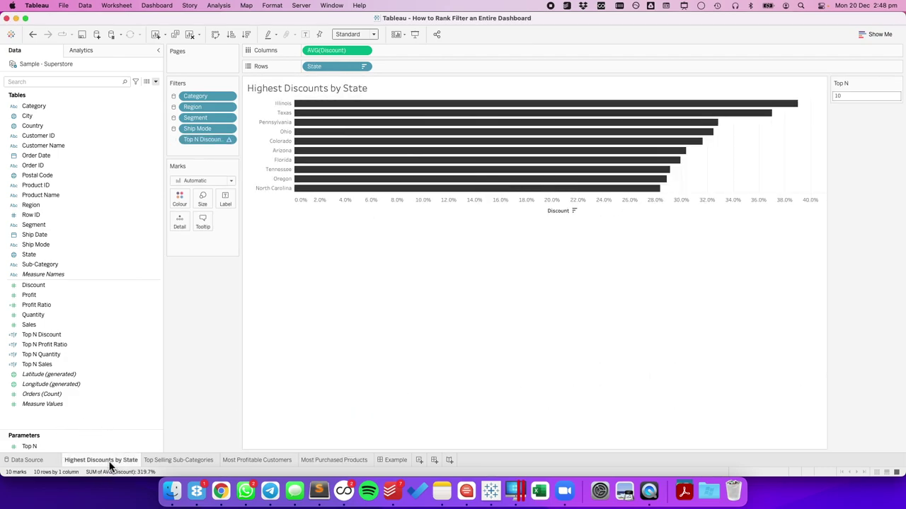
left_click(847, 94)
type("5")
key("Return")
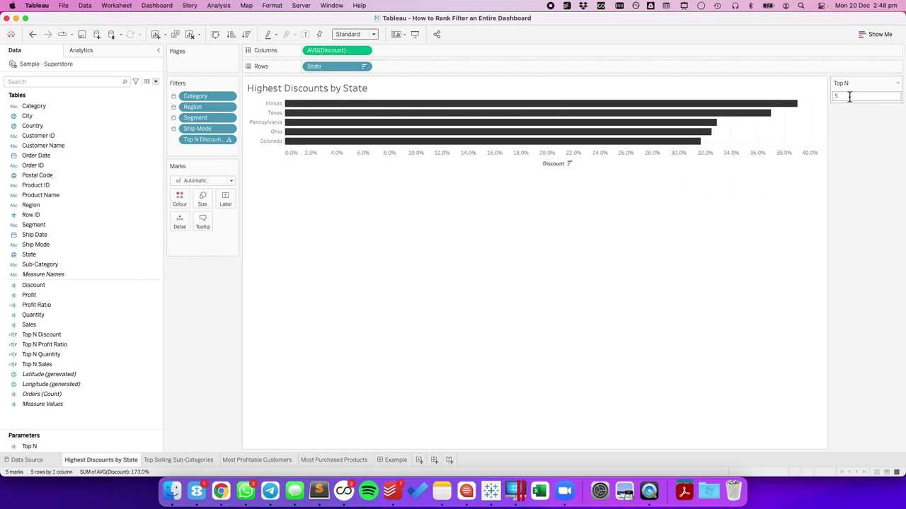
double_click(849, 96)
type("15")
key("Return")
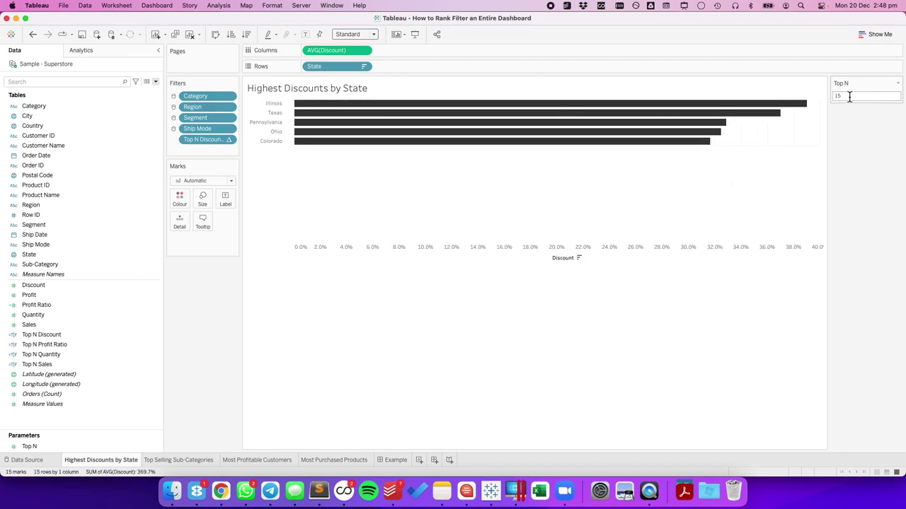
Review the other three sheets, then open the Example dashboard.
left_click(347, 460)
left_click(276, 460)
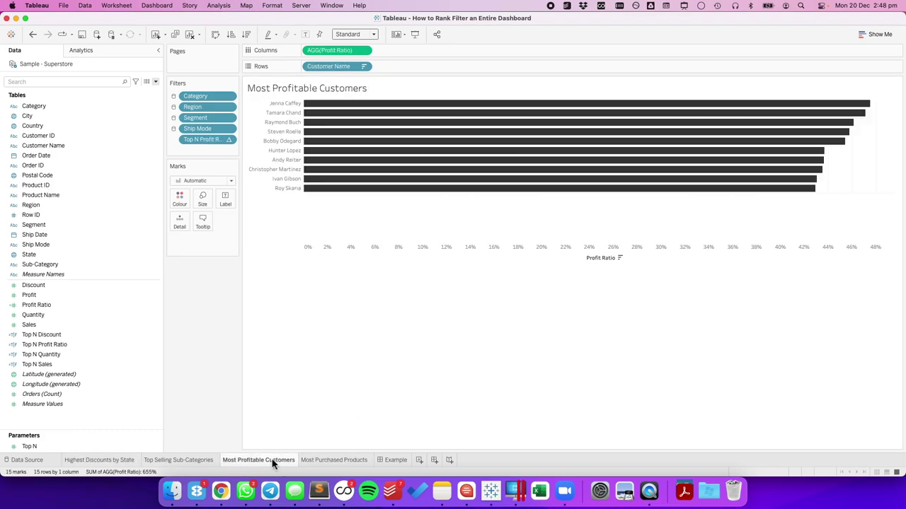
left_click(181, 460)
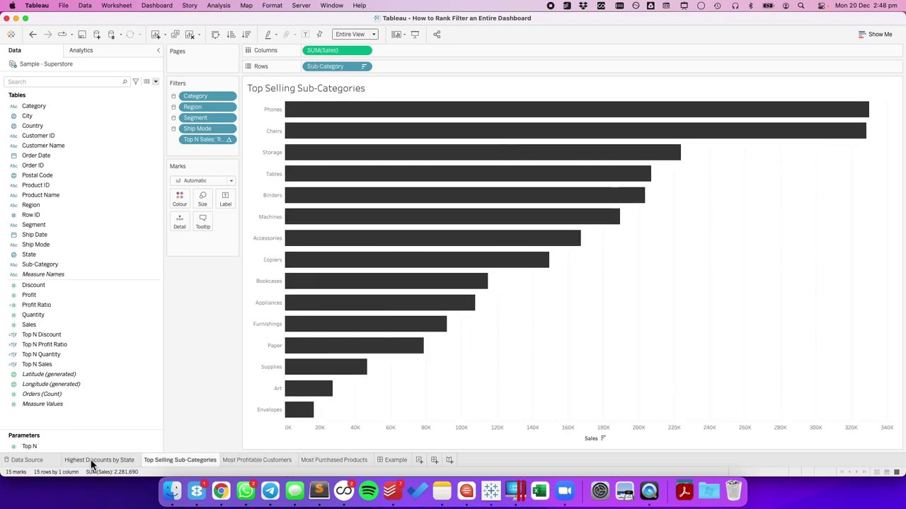
left_click(96, 460)
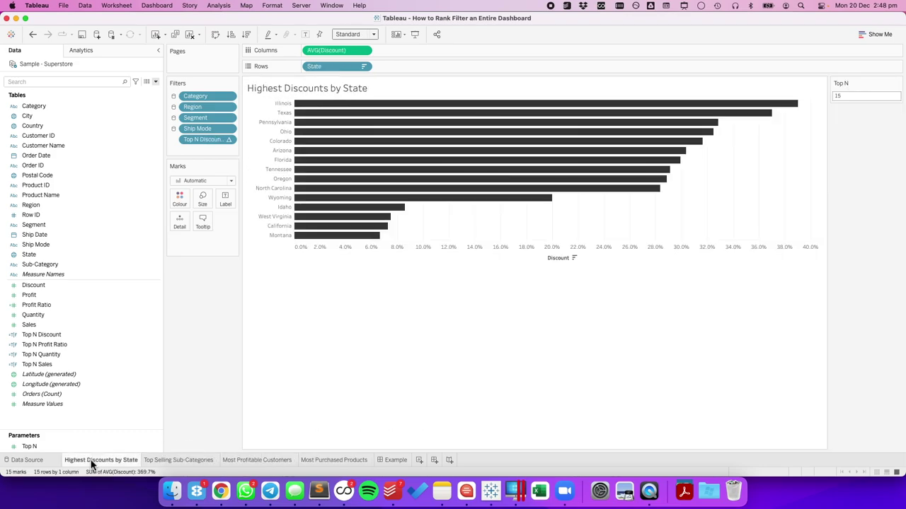
left_click(395, 460)
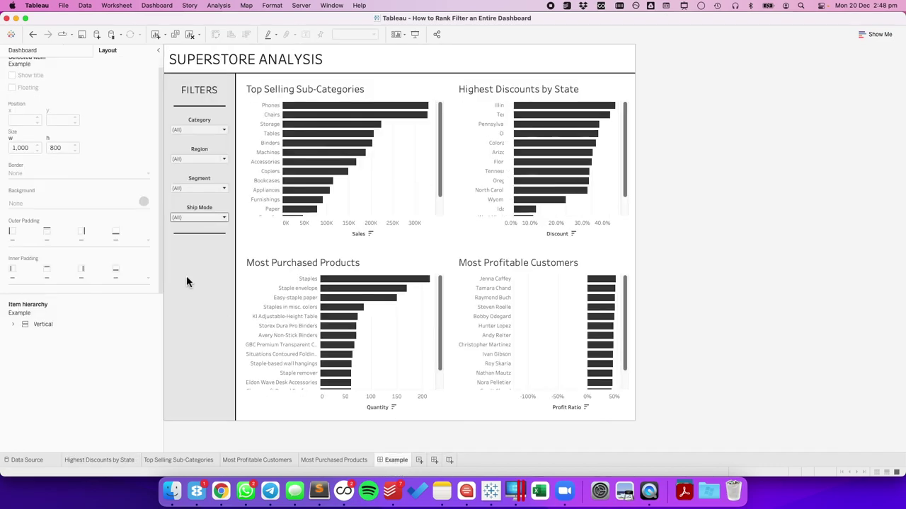
Add the Top N parameter control to the dashboard beneath the filters.
left_click(407, 262)
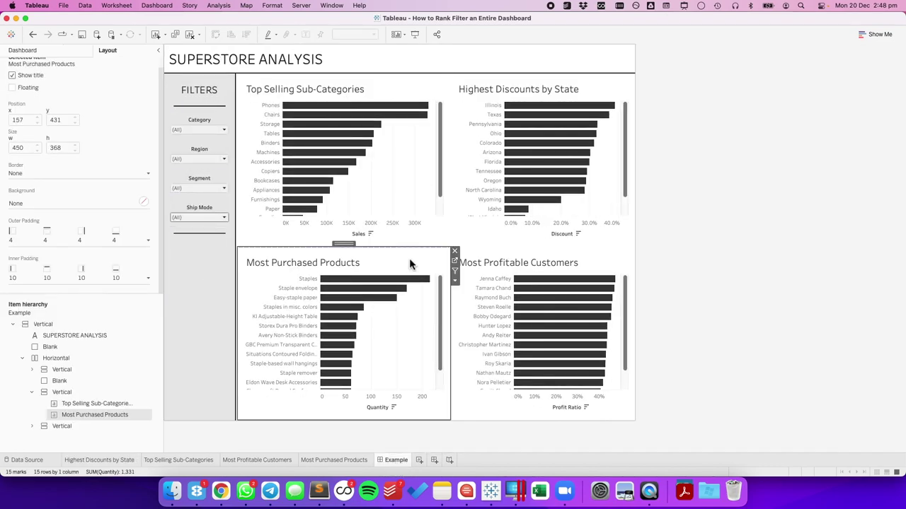
left_click(457, 281)
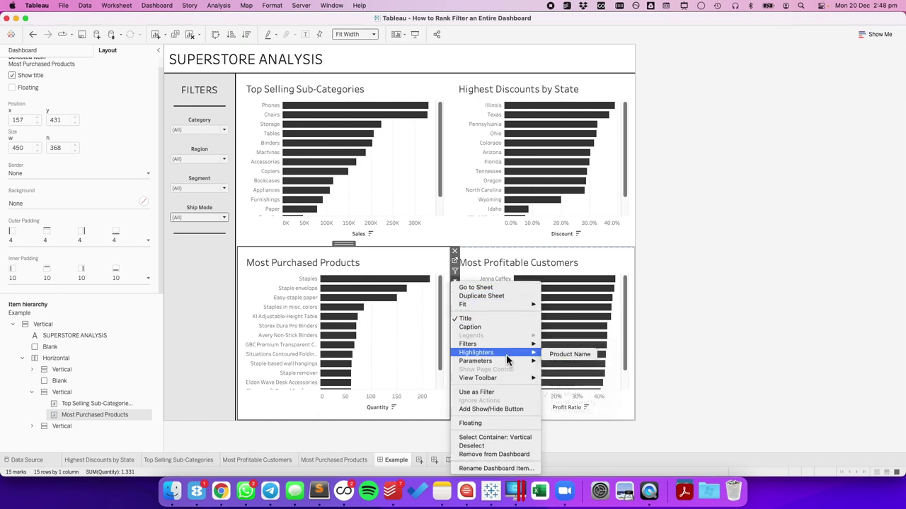
mouse_move(510, 361)
left_click(556, 365)
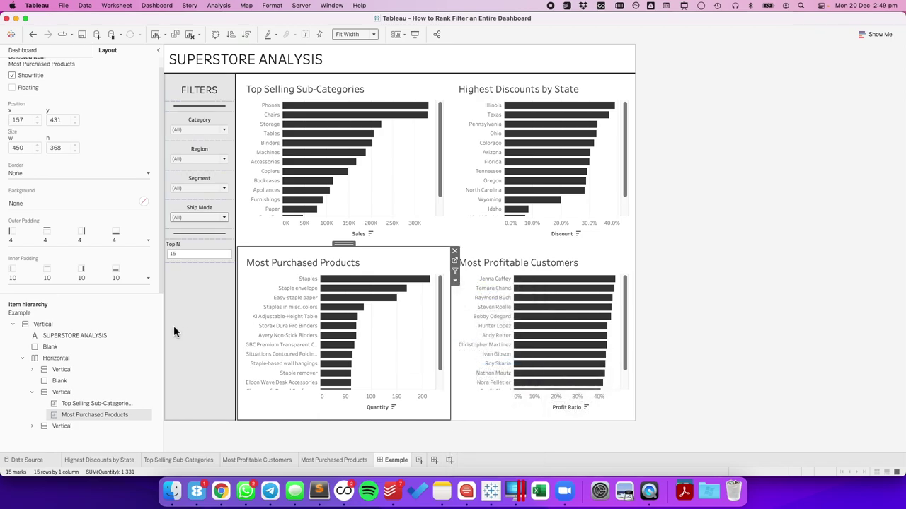
Set the dashboard Top N to 5 so every chart shows five bars.
left_click(202, 249)
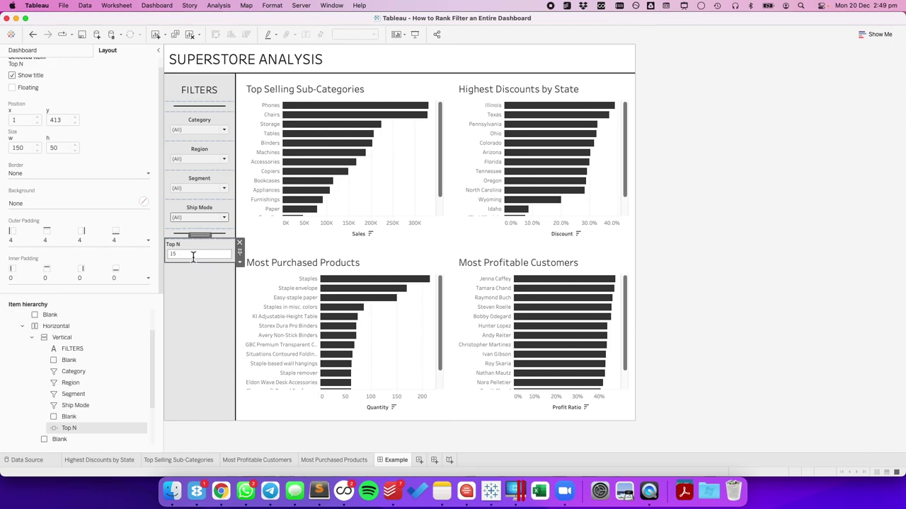
left_click(192, 256)
type("5")
key("Return")
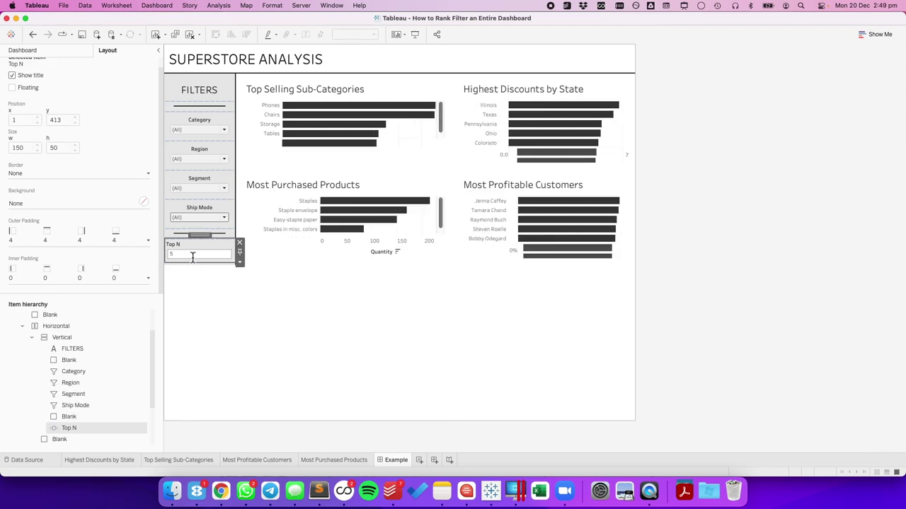
left_click(401, 138)
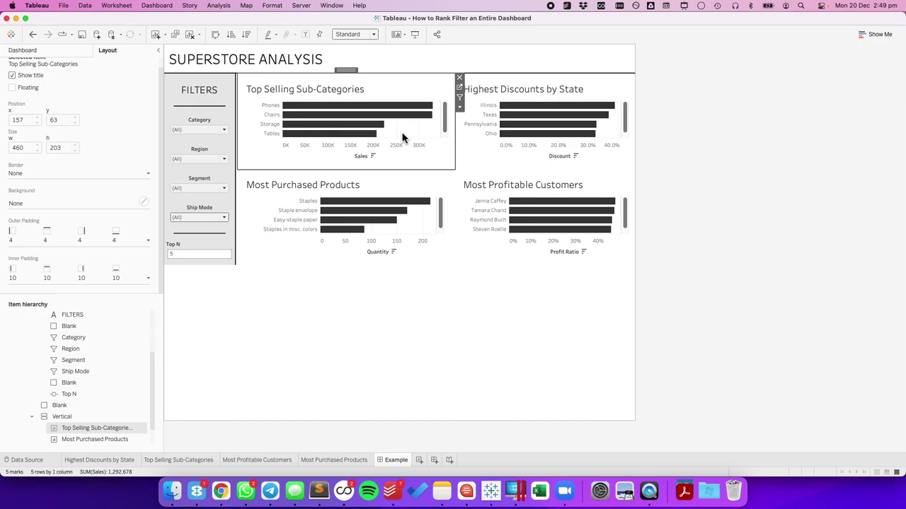
left_click(347, 34)
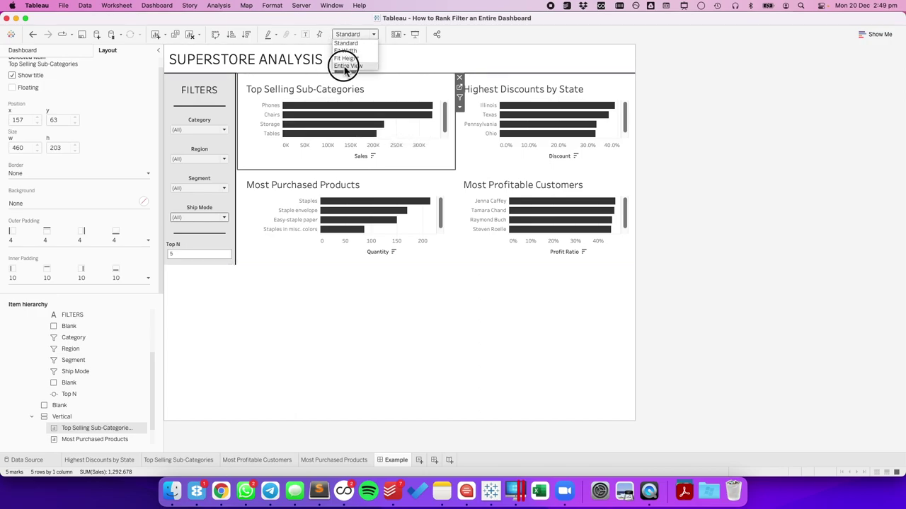
Switch all four dashboard charts from Standard fit to Entire View.
left_click(347, 65)
left_click(376, 261)
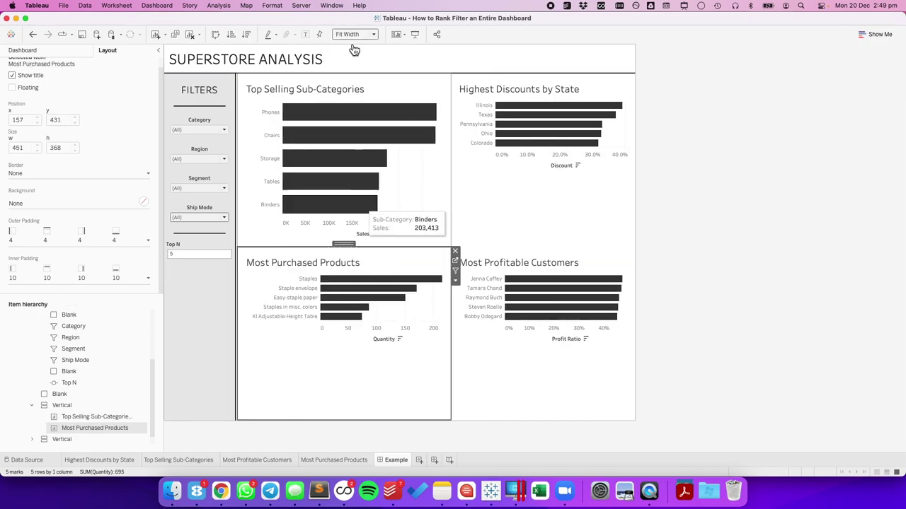
left_click(348, 34)
left_click(348, 66)
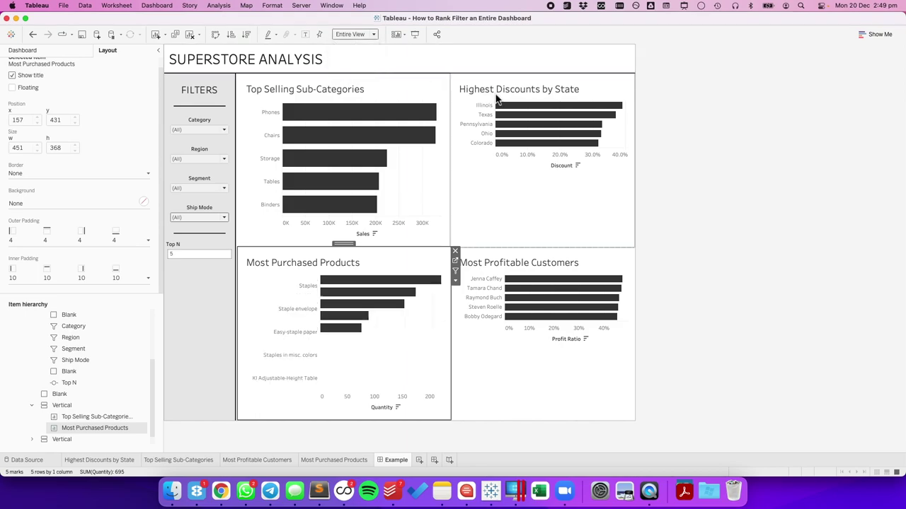
left_click(498, 99)
left_click(347, 34)
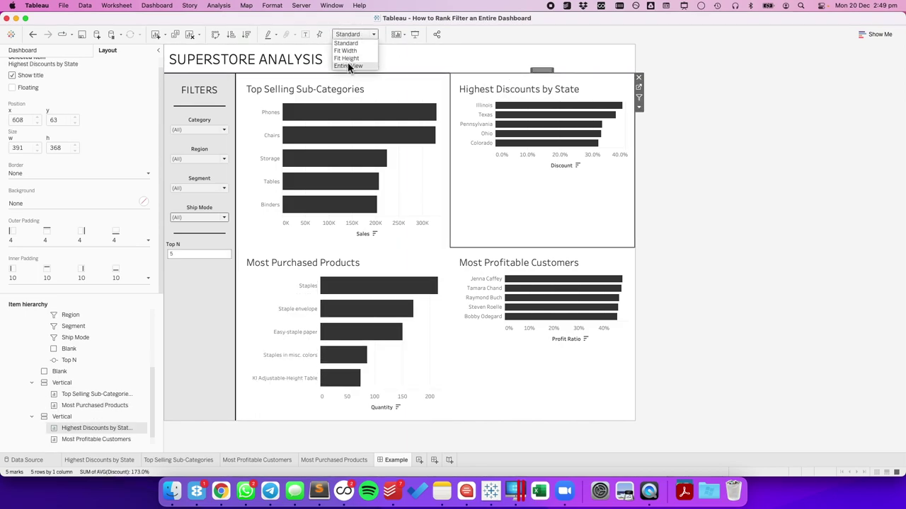
left_click(348, 66)
left_click(513, 262)
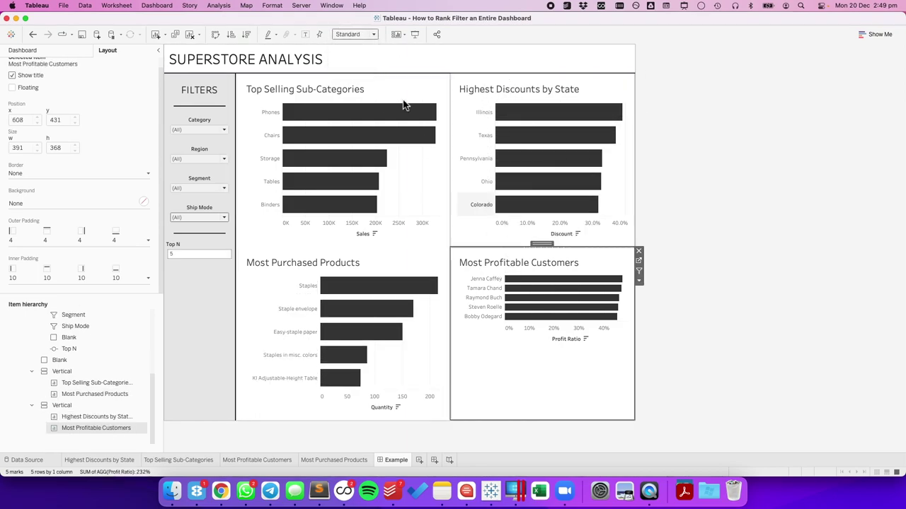
left_click(355, 34)
left_click(348, 66)
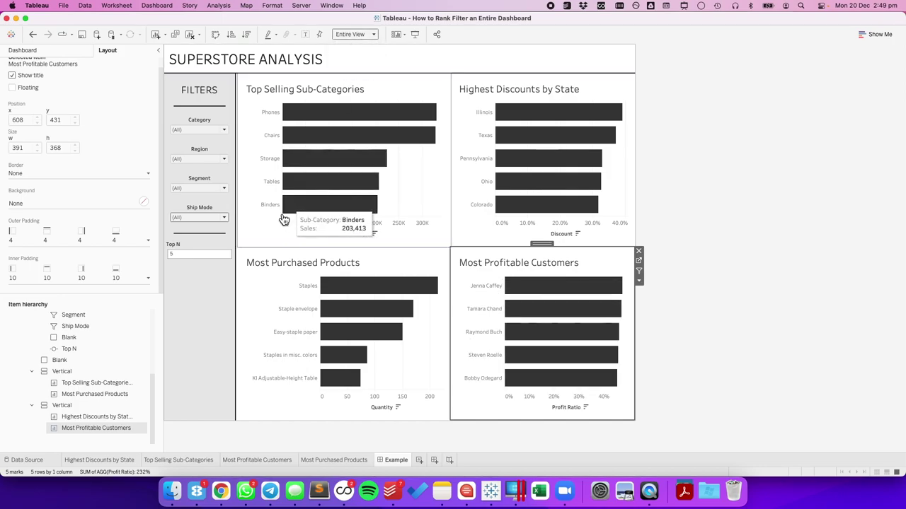
left_click(211, 255)
Enter Top N 10, then change it to 8 so each chart shows eight bars.
type("10")
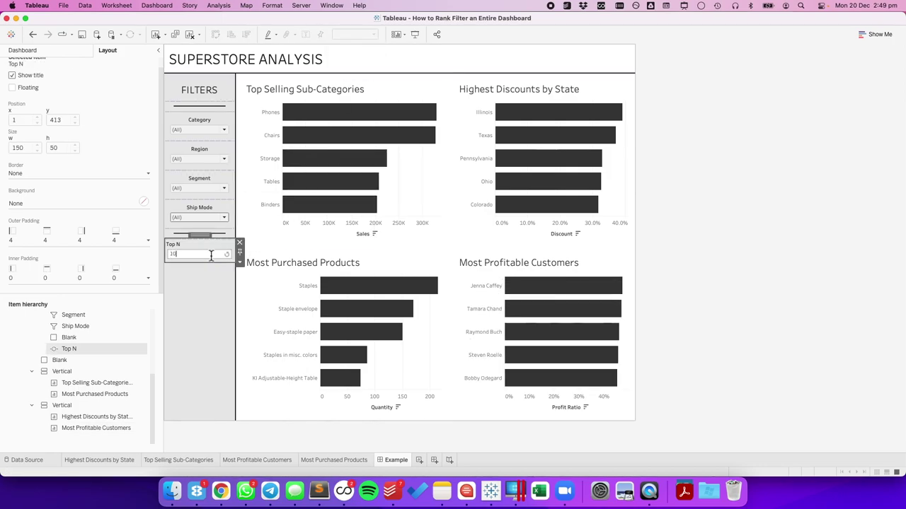
key("Return")
double_click(211, 255)
type("8")
key("Return")
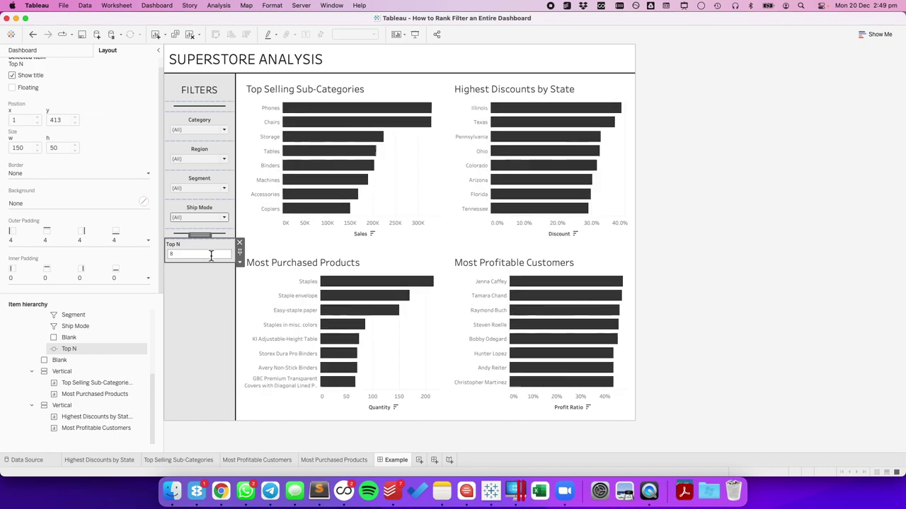
left_click(215, 324)
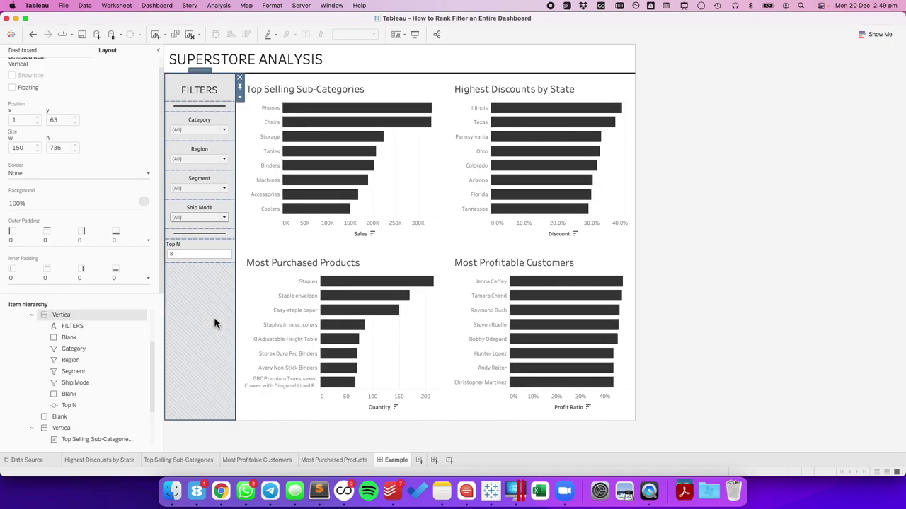